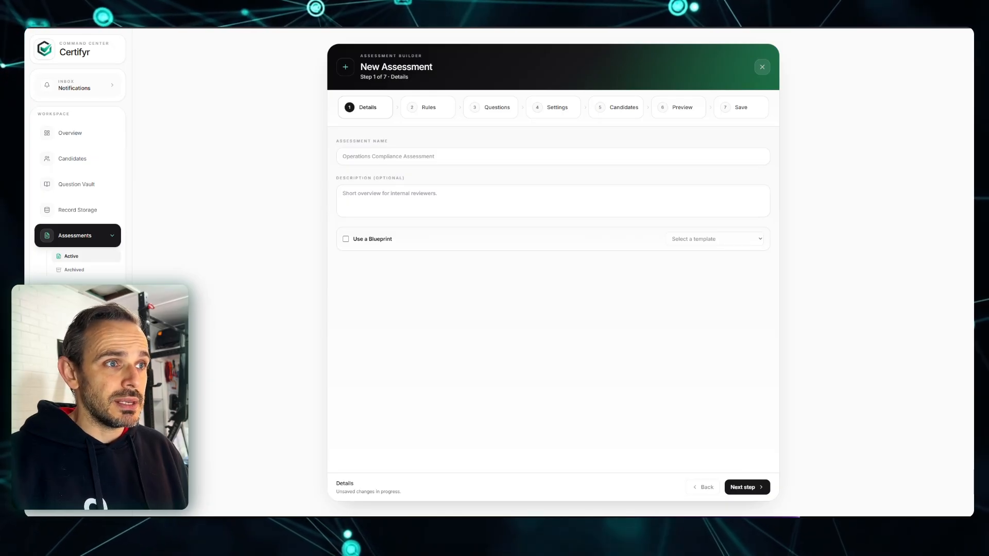
- Name the new assessment "Semester 1 Maths Exam"
click(465, 151)
text(Seme)
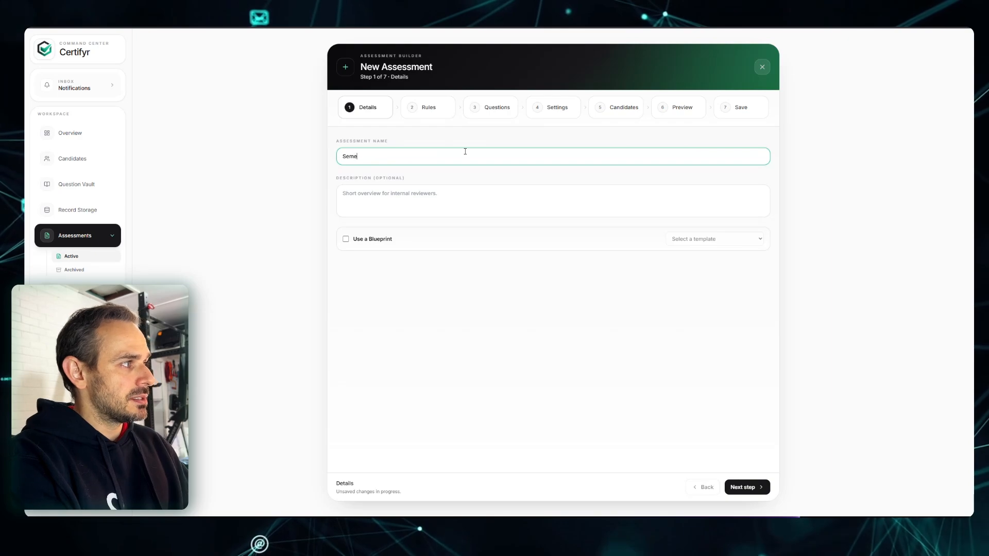
text(ster 1 Maths Exam)
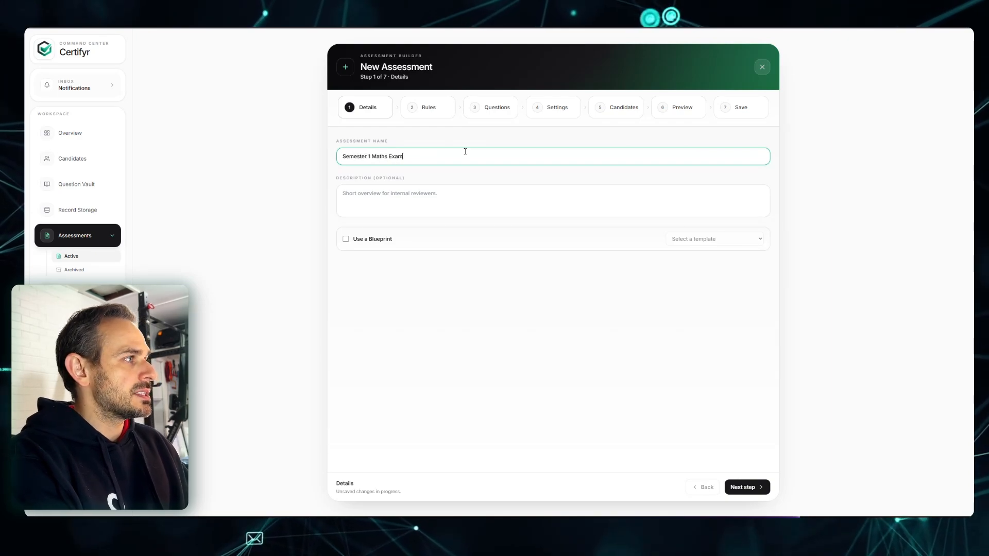
- Enter the description "20 Multiple Choice Questions" and continue to the assessment's rules
key(Tab)
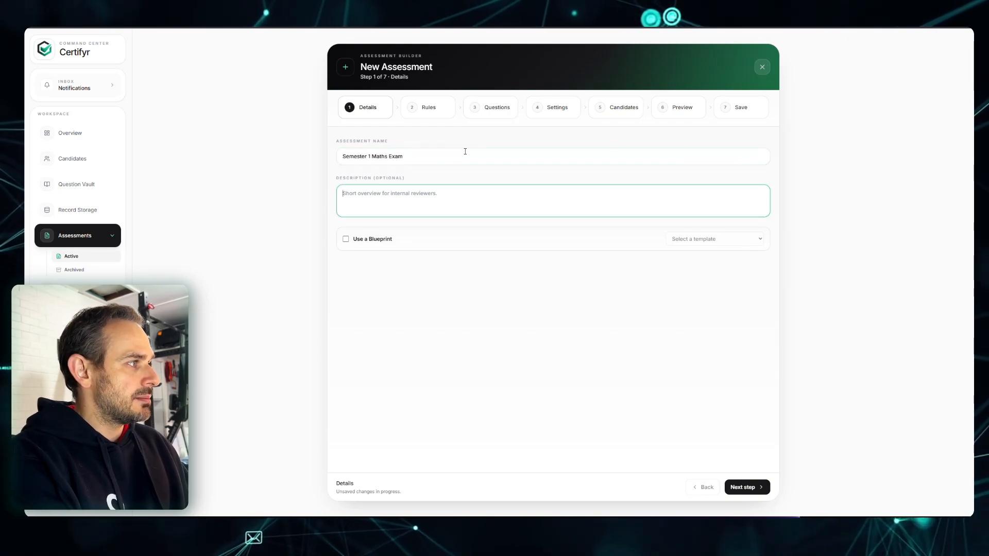
text(2)
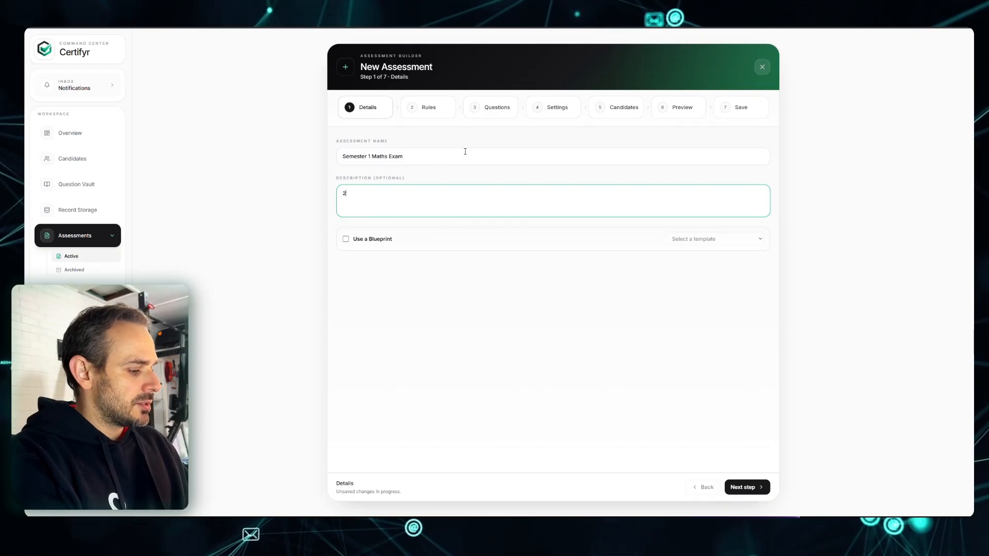
text(0 Multiple C)
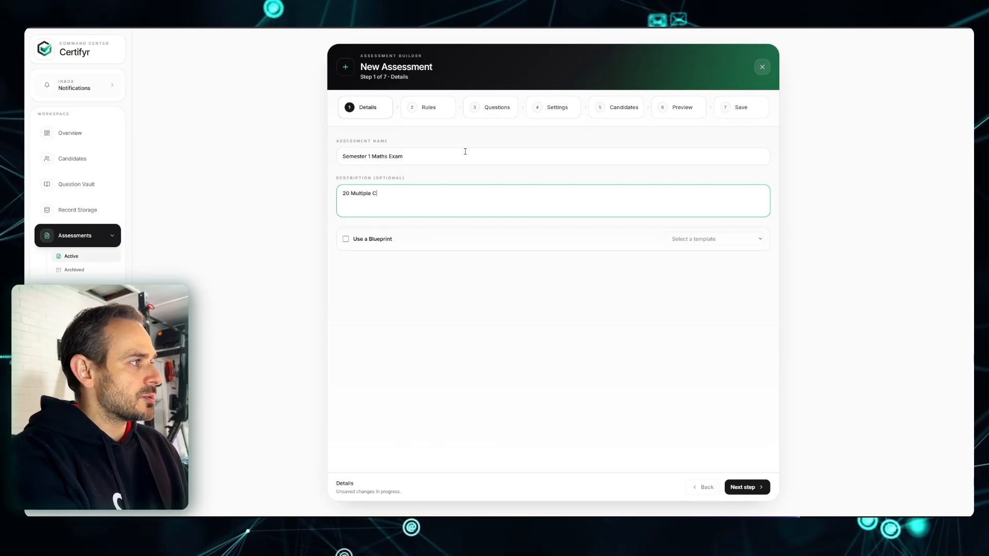
text(hoice Quesionts)
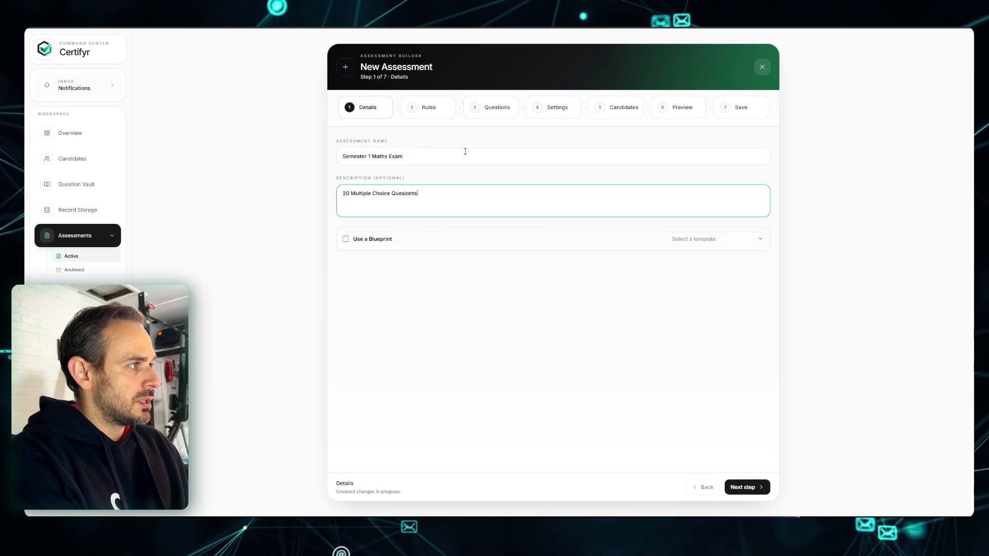
key(BackSpace)
key(BackSpace)
key(BackSpace)
key(BackSpace)
key(BackSpace)
text(tions)
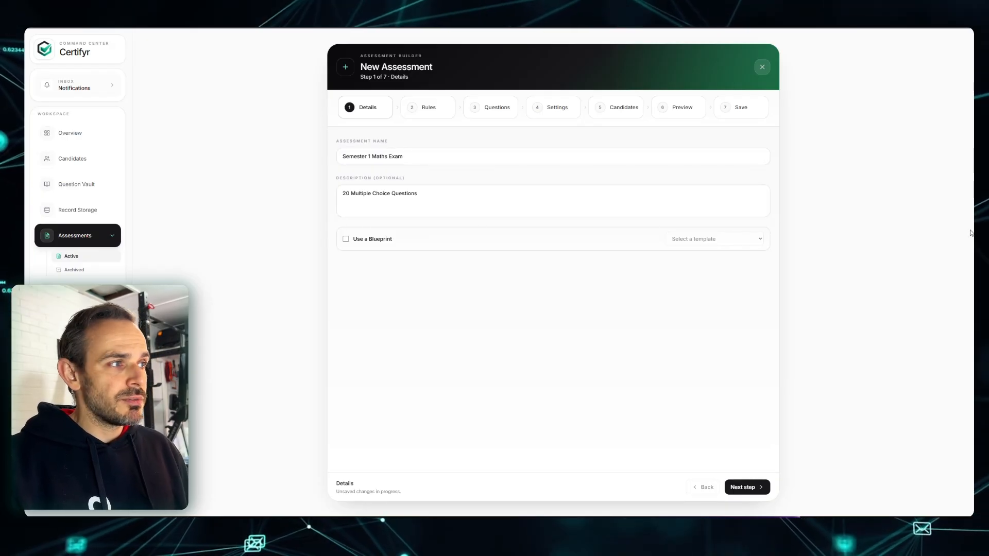
click(746, 487)
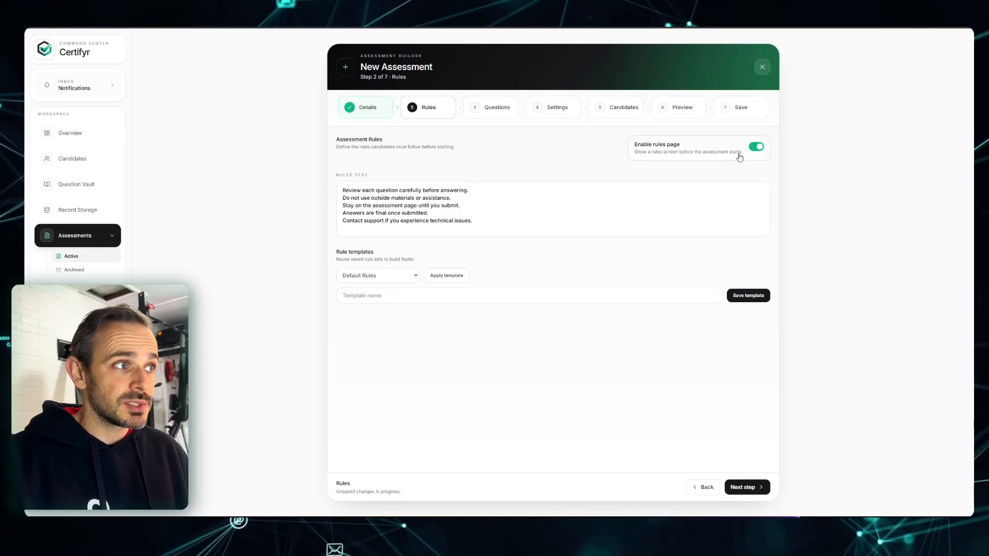
click(756, 148)
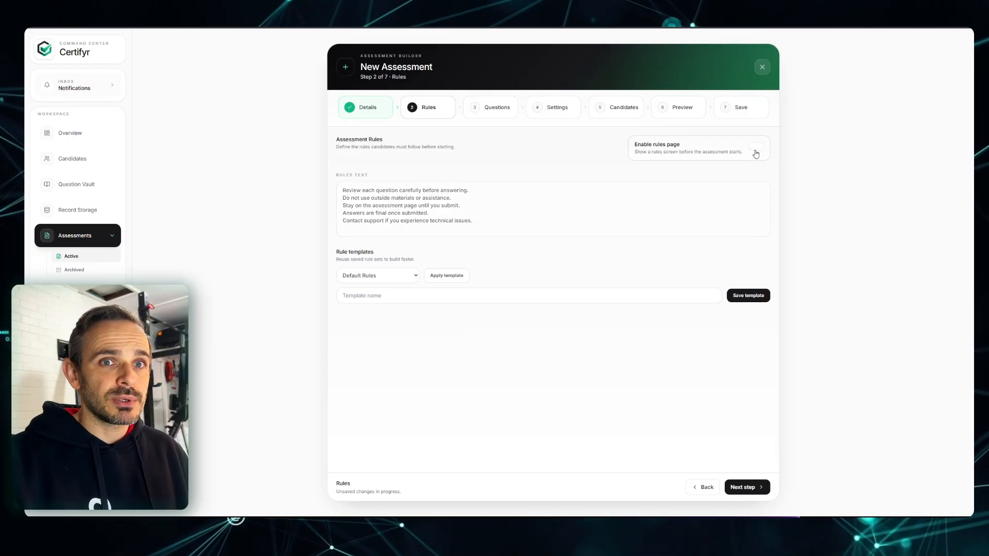
click(756, 149)
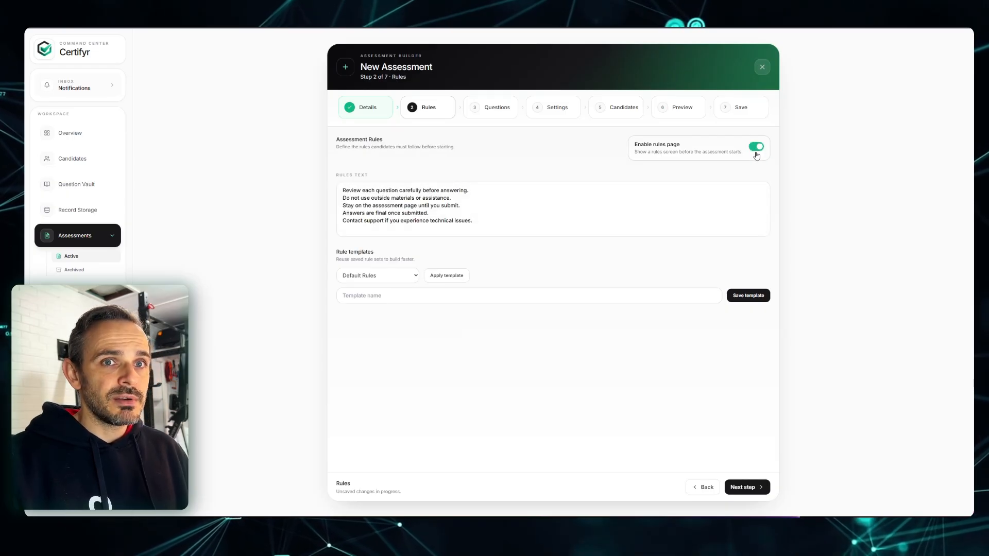
drag(484, 225, 344, 193)
click(538, 205)
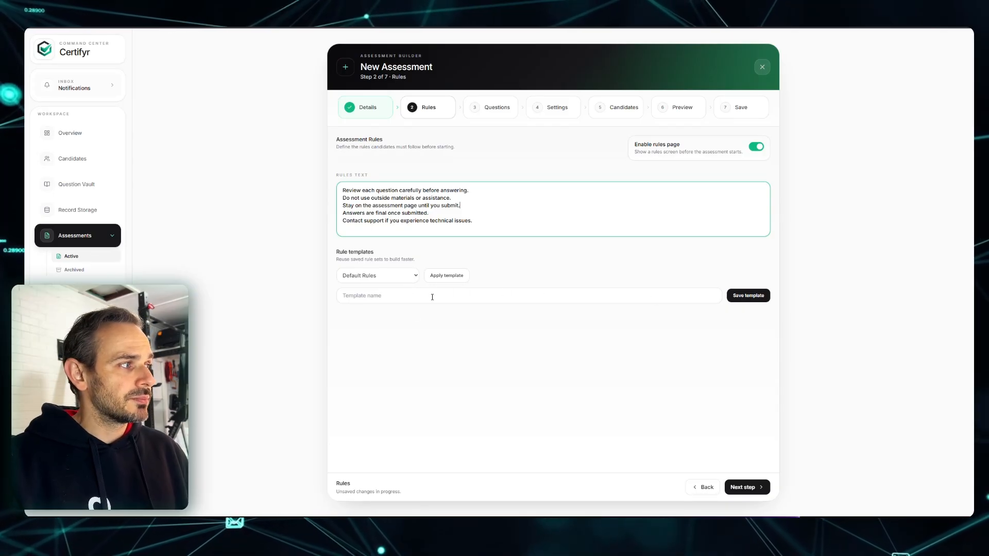
- Replace the entire default rules text with "No cheating allowed during assessment"
drag(479, 221, 337, 193)
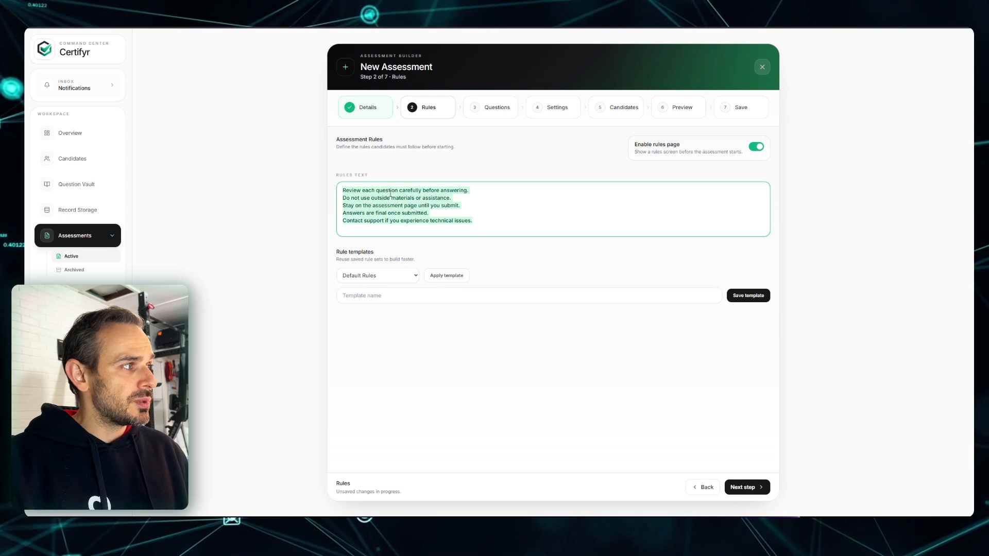
text(No ch)
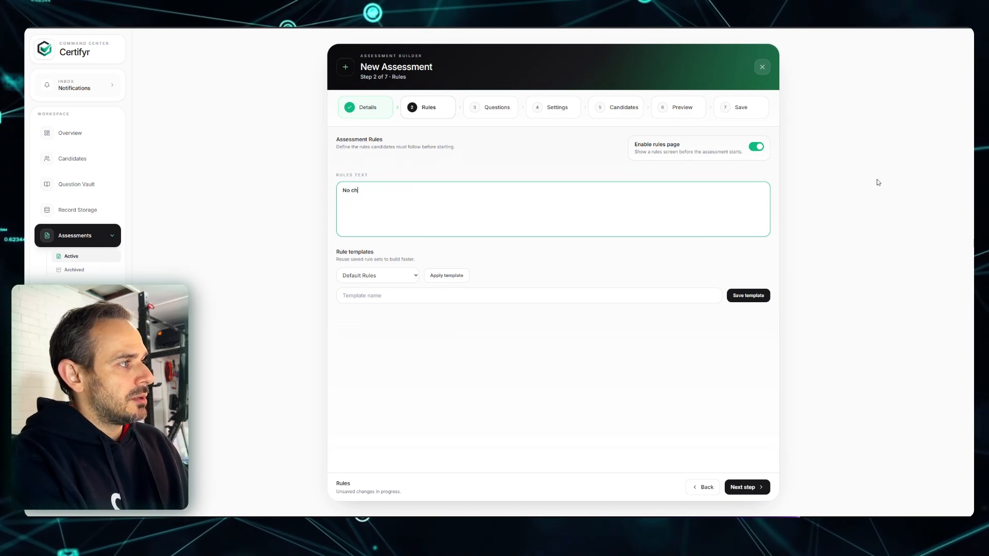
text(eating allowed during assessment)
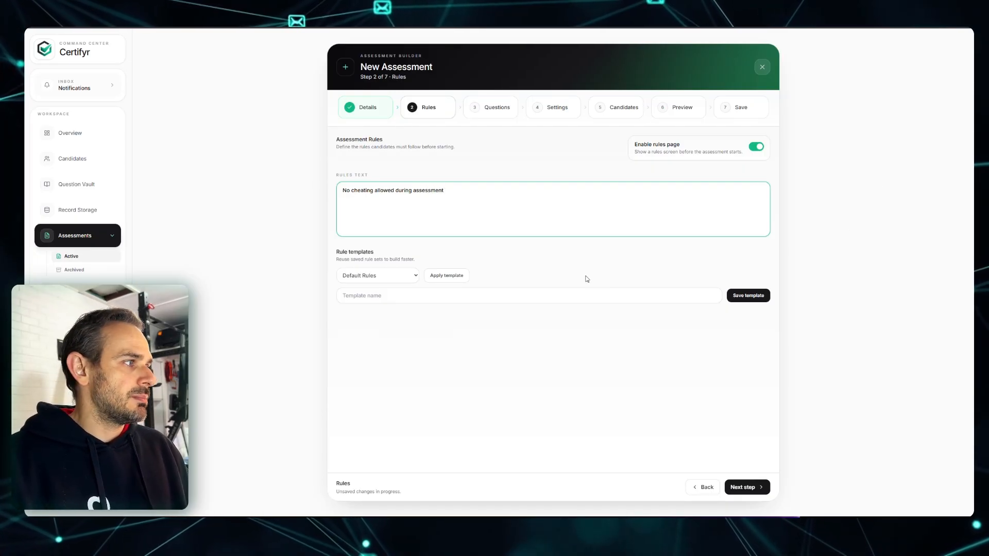
- Save the rules as a template named "No cheating" and continue to the question selection
click(381, 296)
text(No cheat)
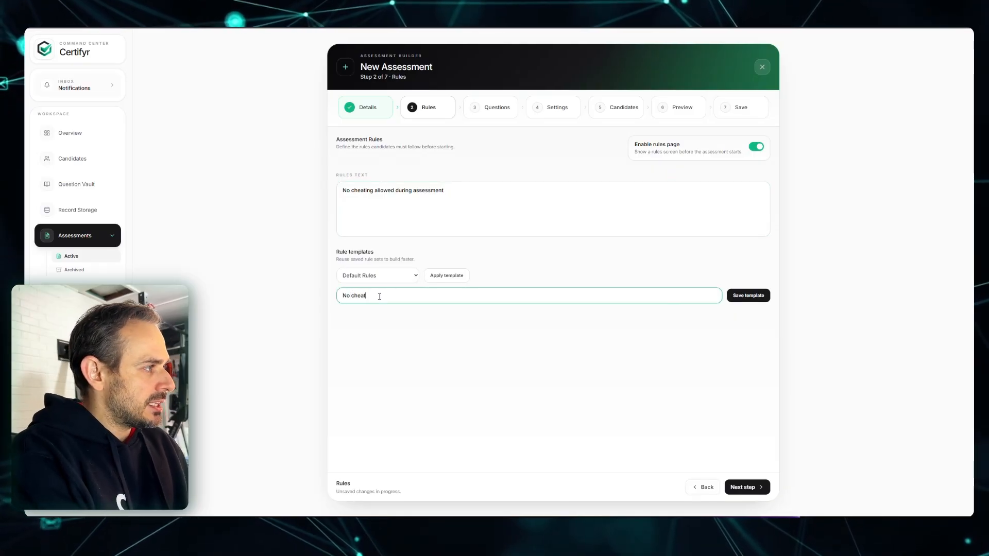
text(ing)
click(751, 295)
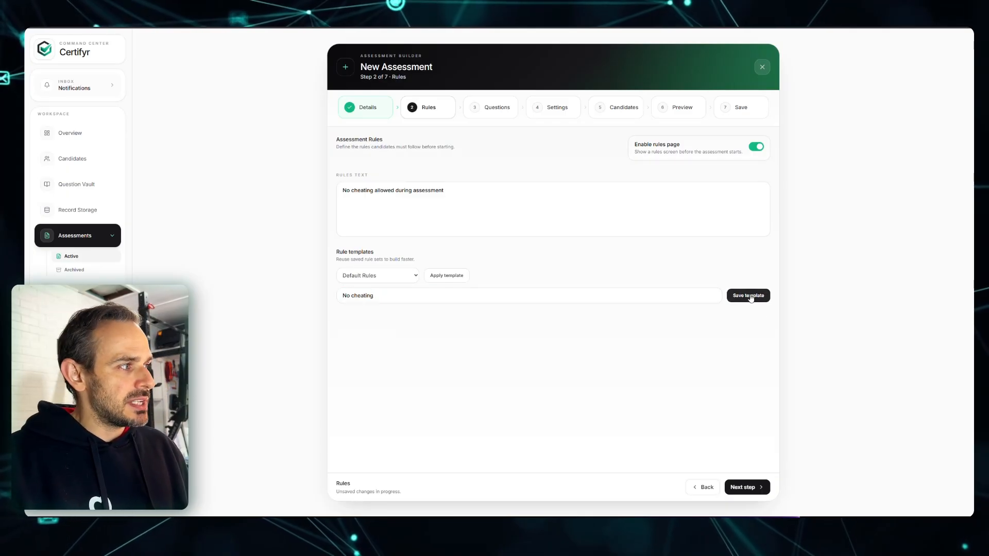
click(415, 276)
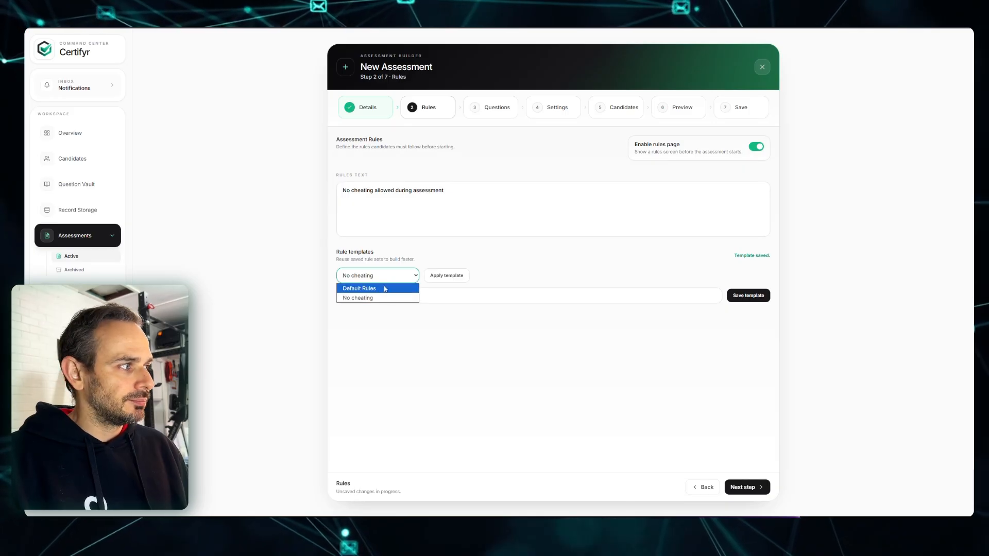
click(617, 335)
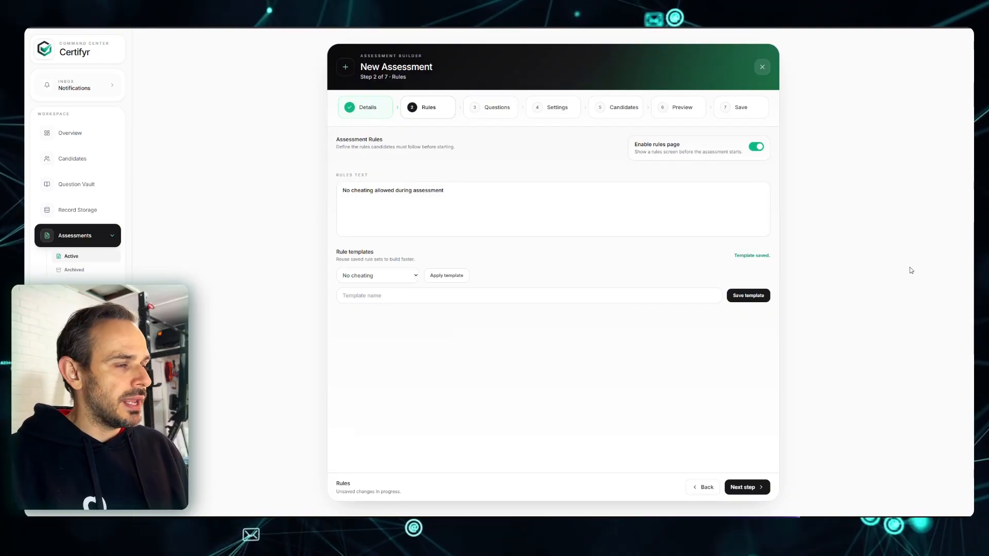
click(744, 487)
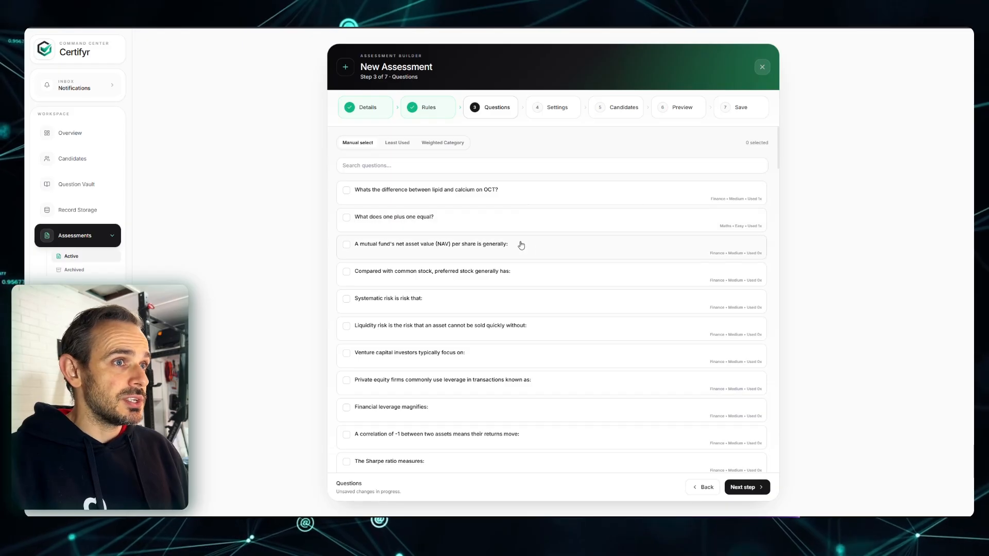
scroll(521, 246, down, 2)
click(346, 196)
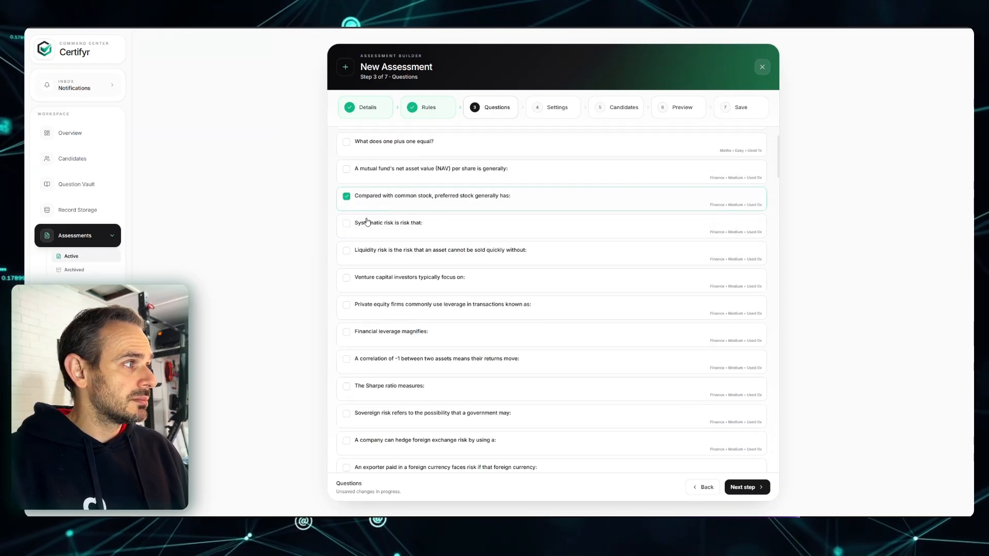
click(347, 253)
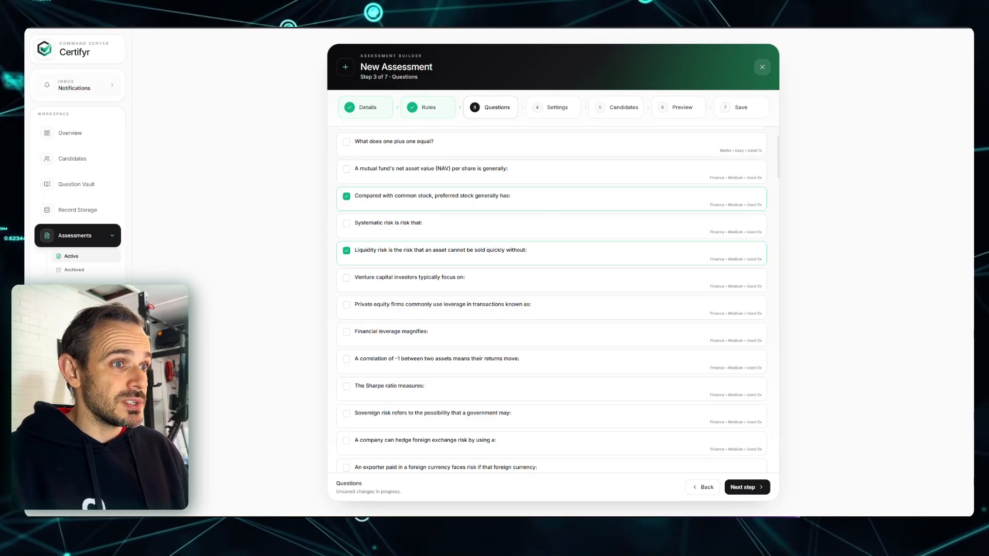
click(346, 196)
click(347, 252)
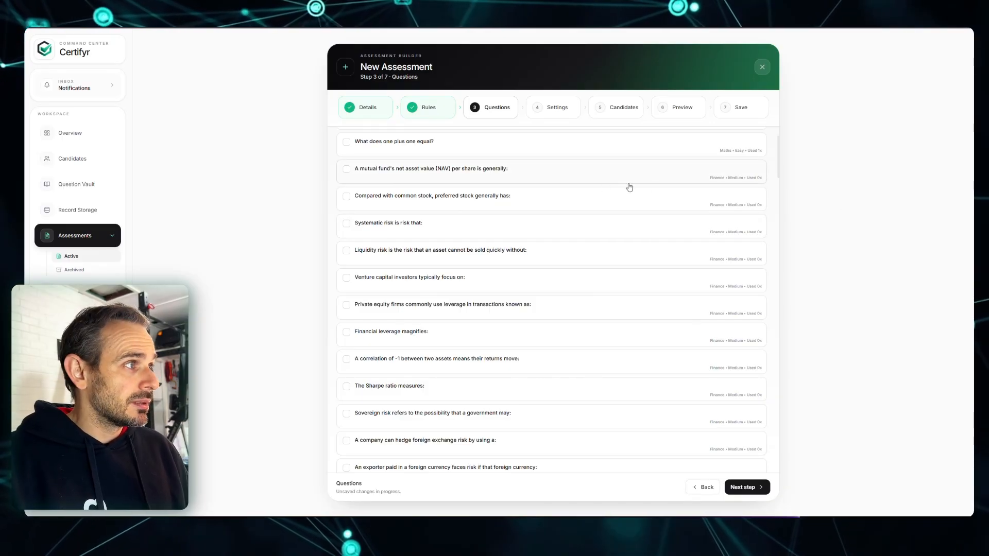
- Automatically select the 20 least-used questions and look through the chosen list
scroll(593, 201, up, 3)
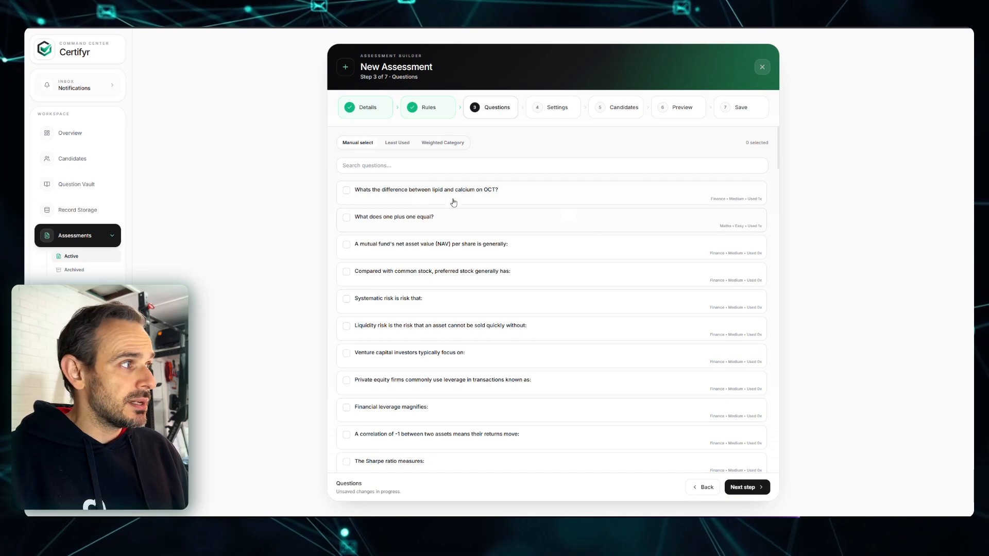
click(404, 150)
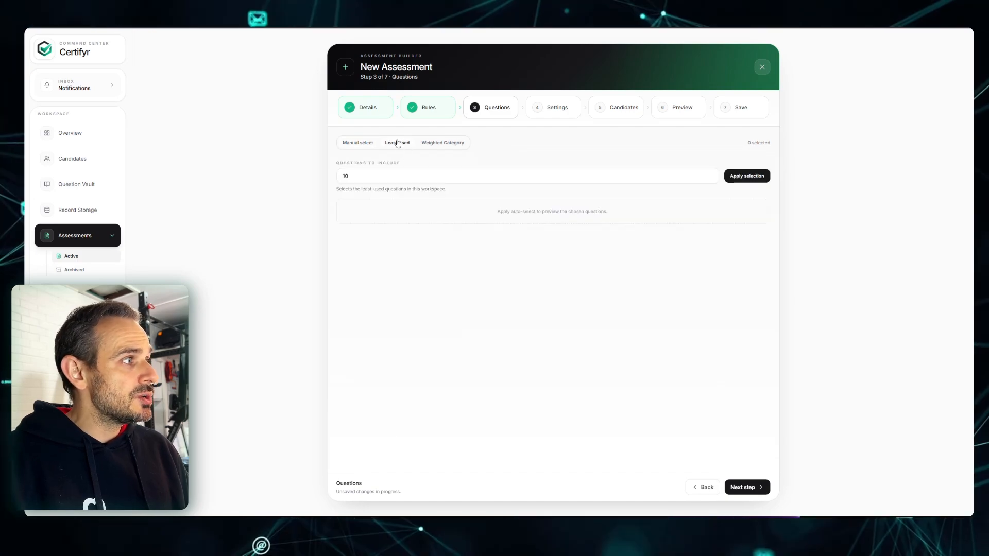
click(381, 178)
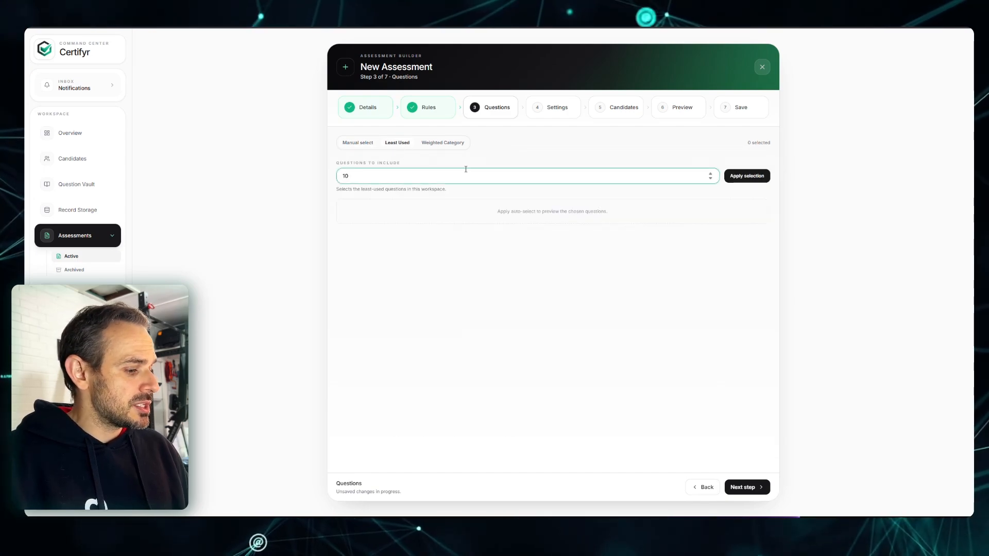
key(BackSpace)
key(BackSpace)
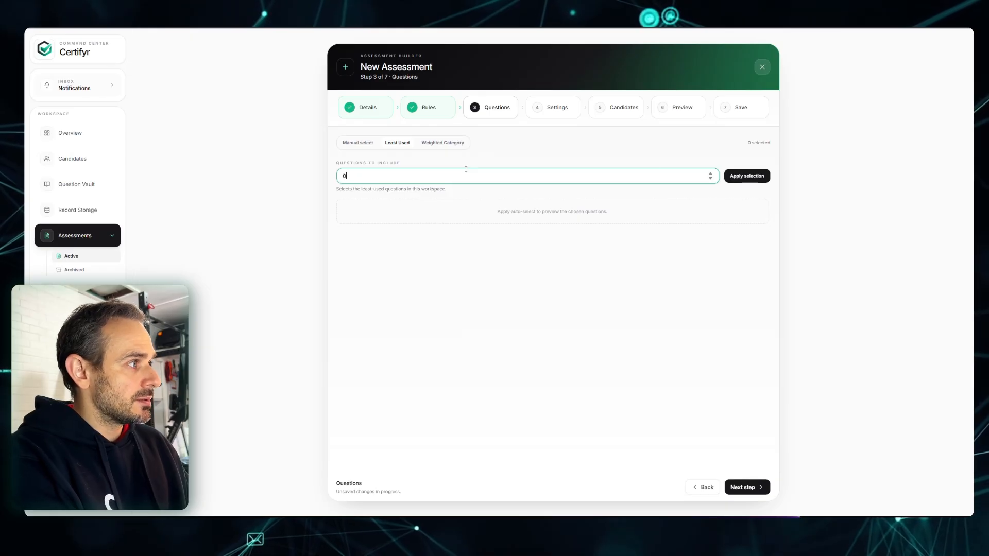
text(20)
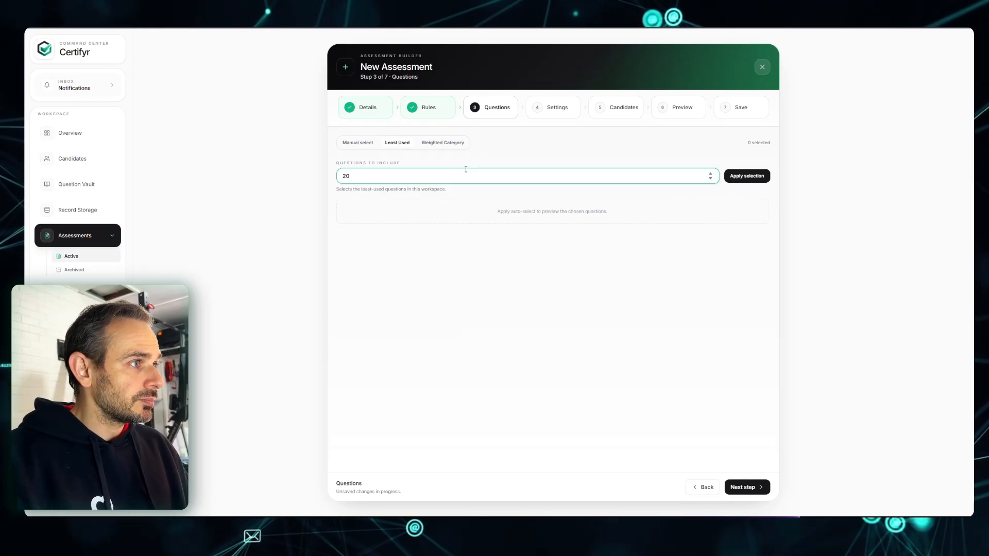
click(757, 177)
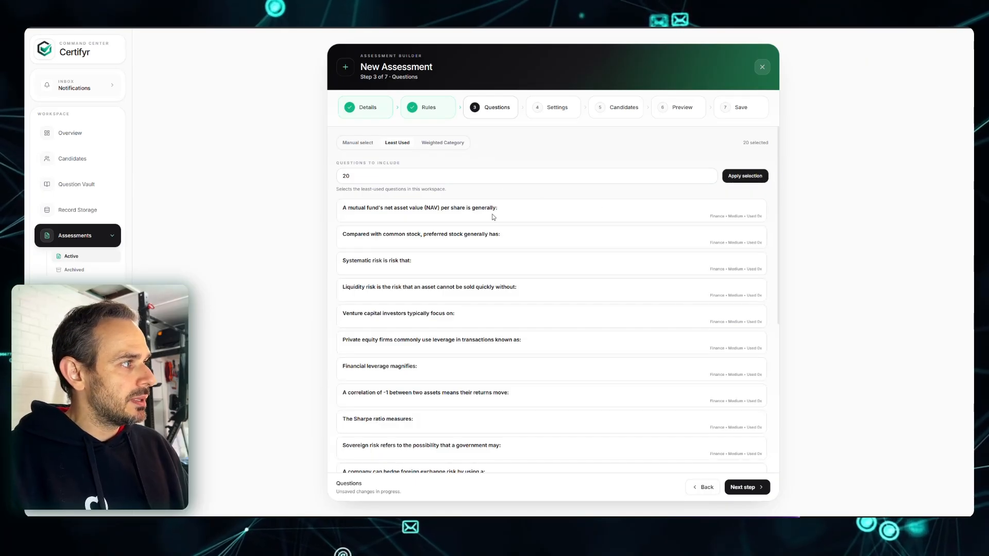
scroll(492, 214, down, 5)
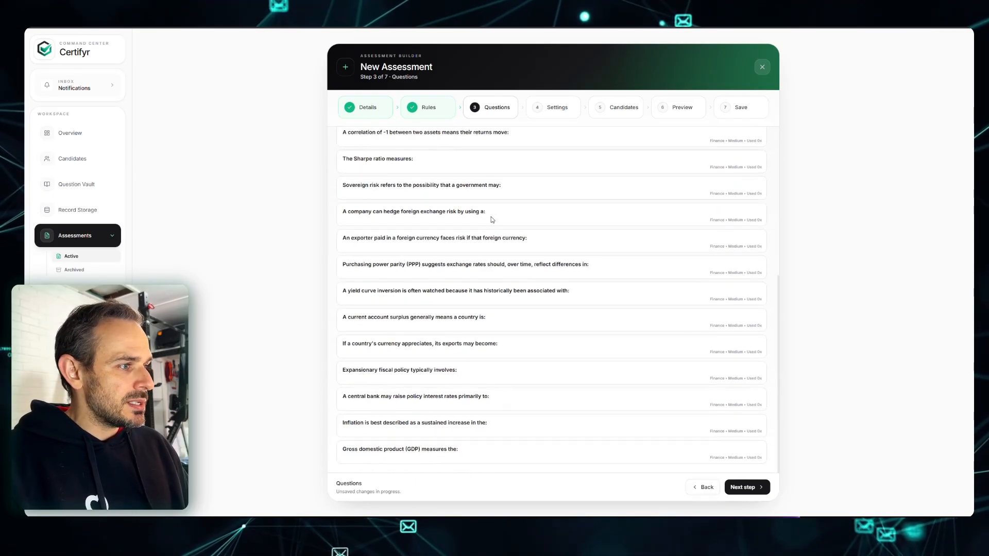
scroll(494, 222, up, 5)
scroll(536, 235, up, 1)
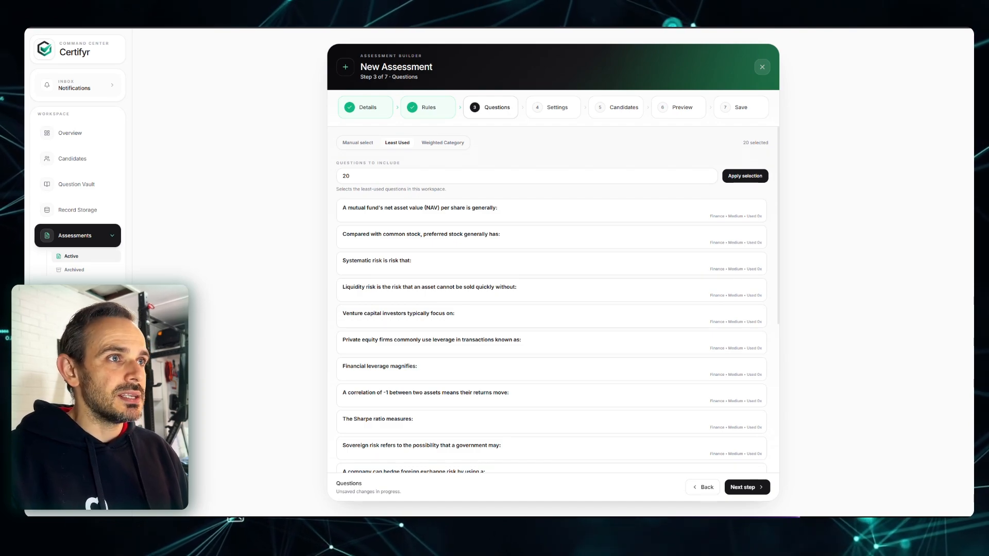
- Choose questions by weighted category with 1 from Finance and 1 from Maths, and replace the selected blue-chip stock question
click(451, 147)
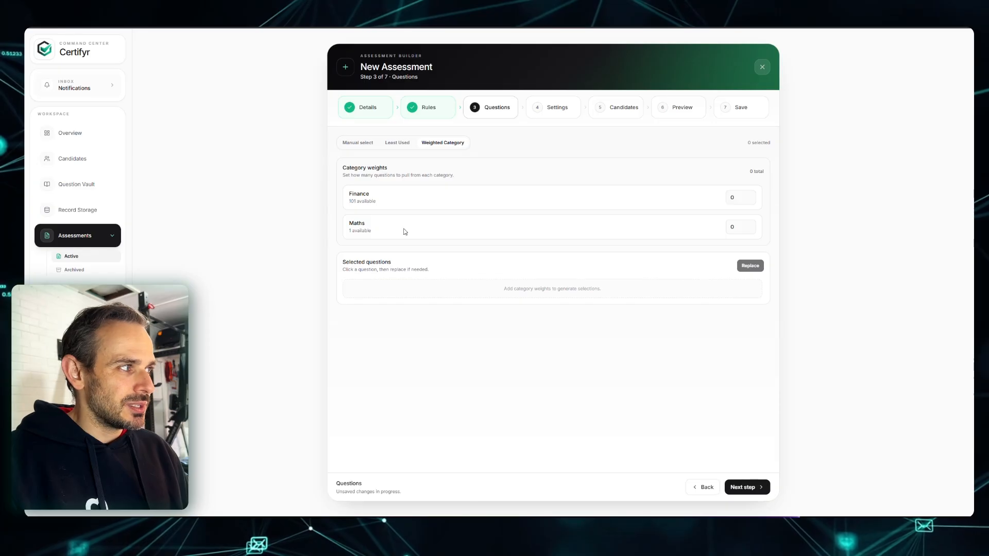
click(749, 195)
click(744, 227)
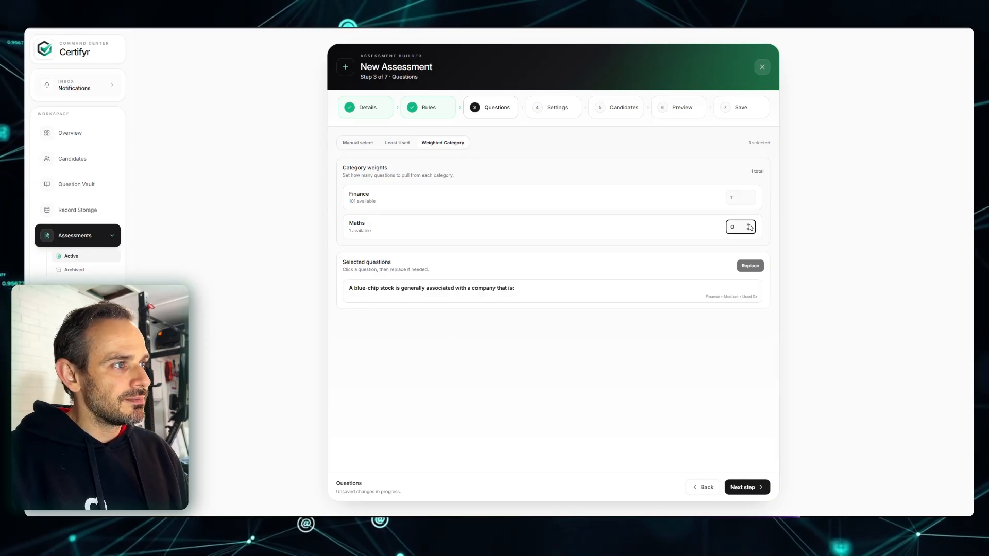
click(749, 225)
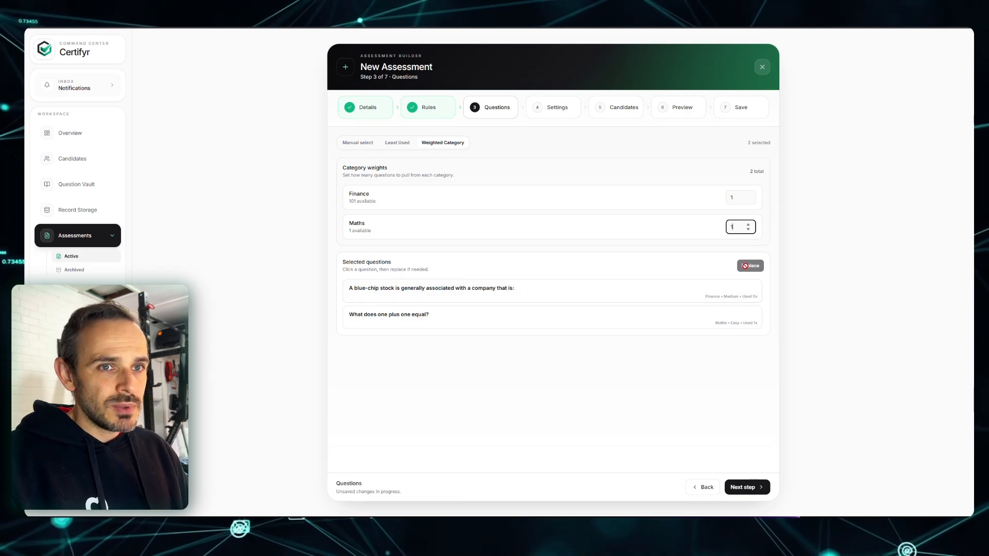
click(598, 301)
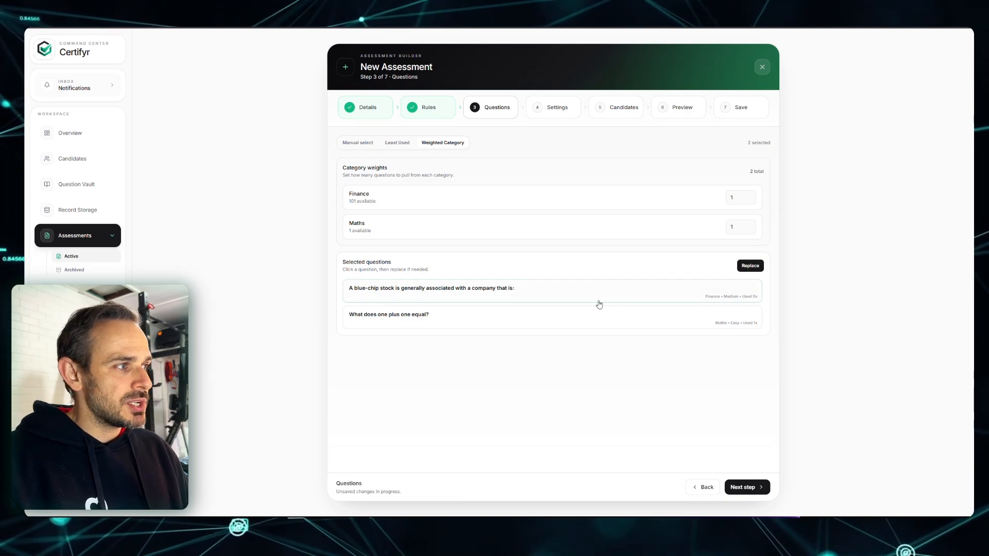
click(744, 272)
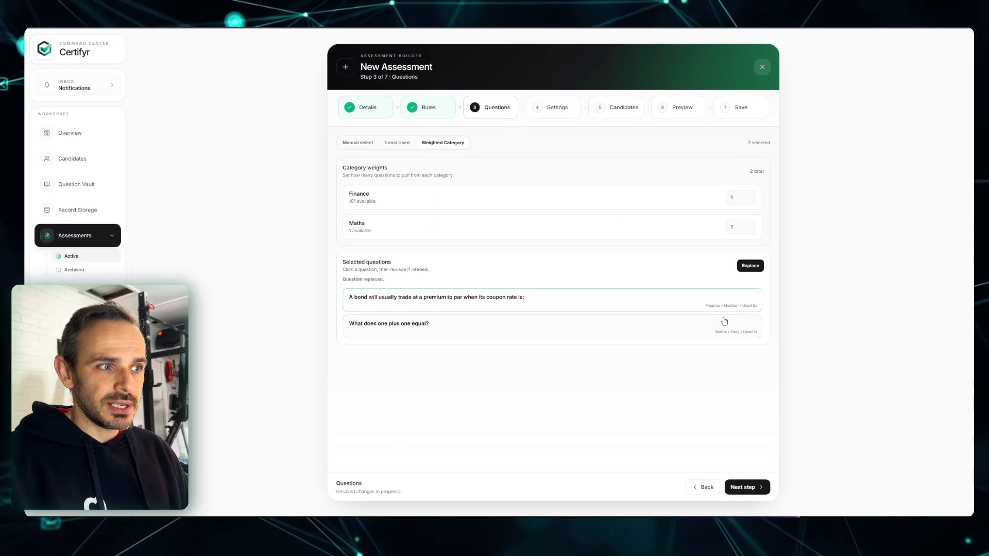
- Accept the selected questions, review the assessment settings through to reporting without changing them, and continue to candidate allocation
click(745, 488)
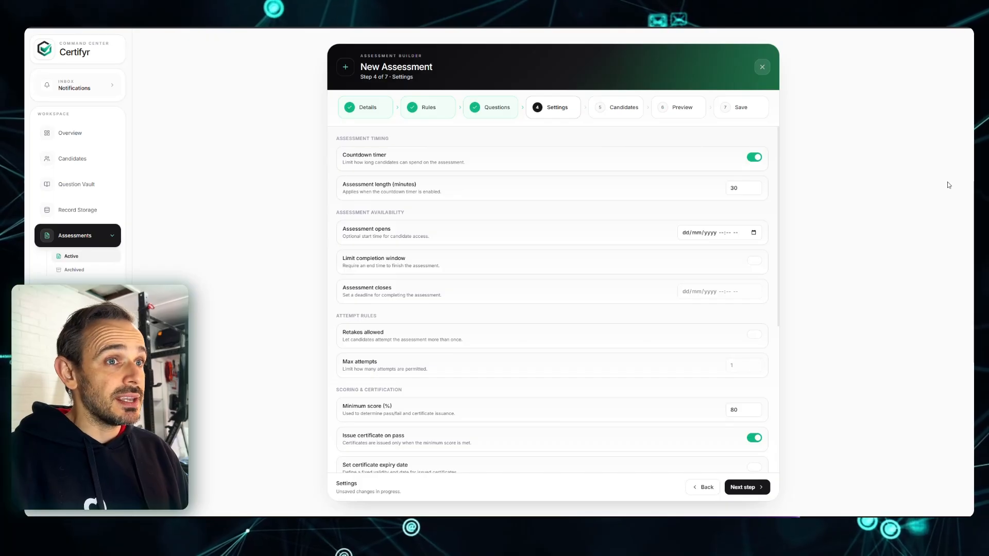
scroll(753, 209, down, 2)
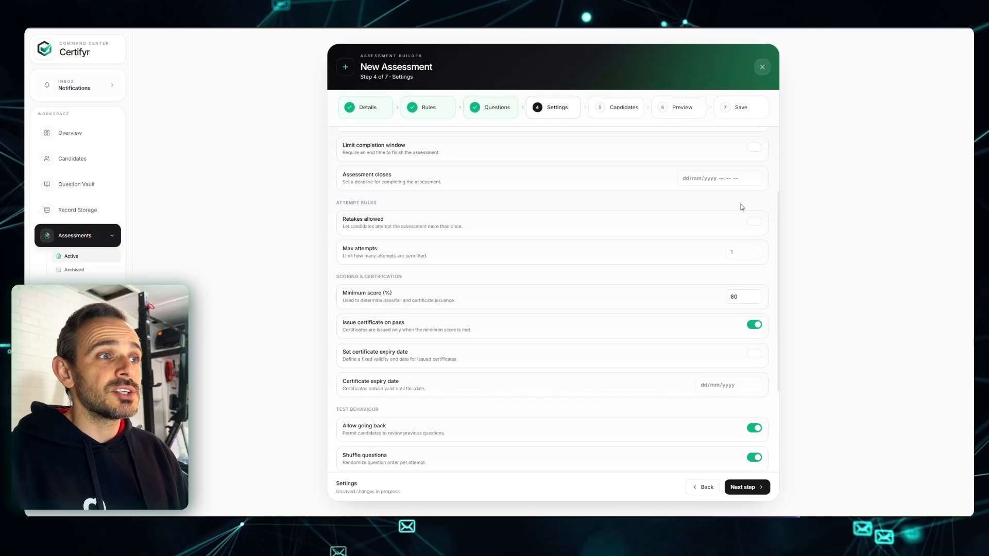
scroll(741, 208, down, 1)
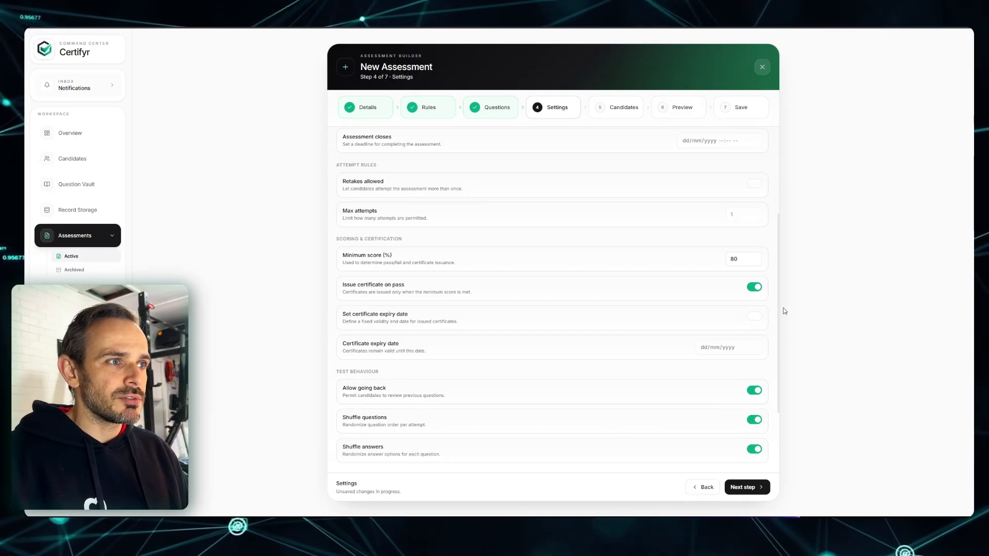
scroll(458, 466, down, 2)
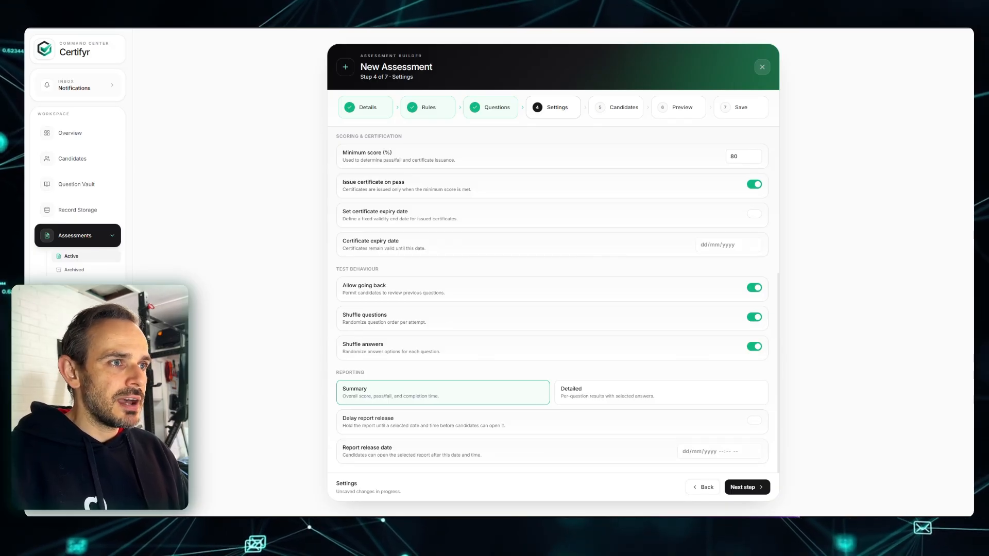
click(745, 487)
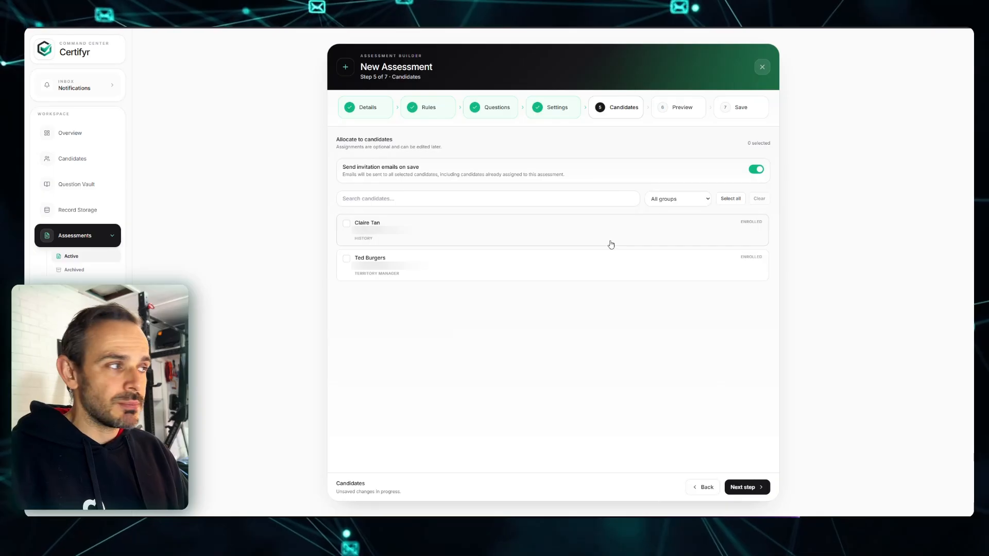
- Allocate the assessment to the candidate in the Territory Manager group and proceed through the preview to the save stage
click(435, 273)
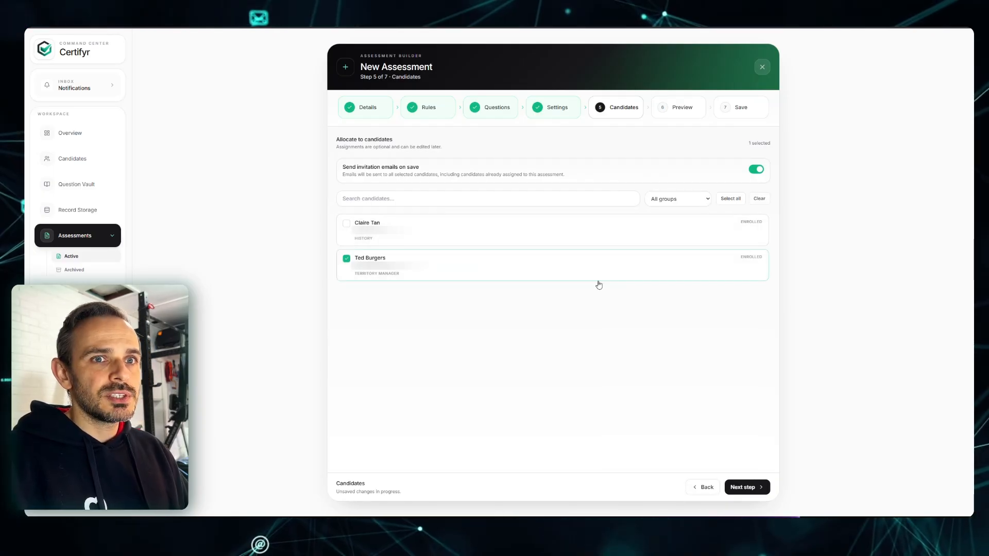
click(746, 488)
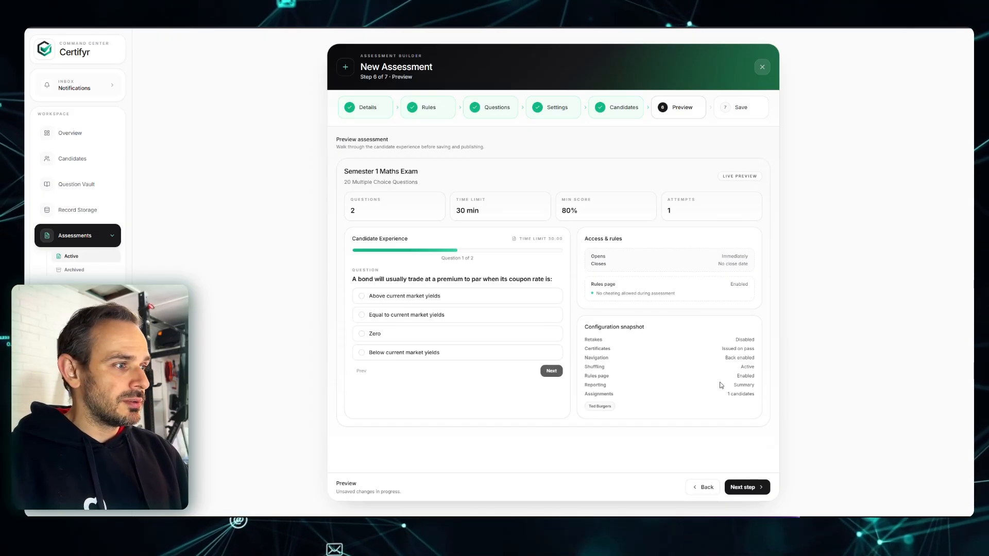
click(746, 487)
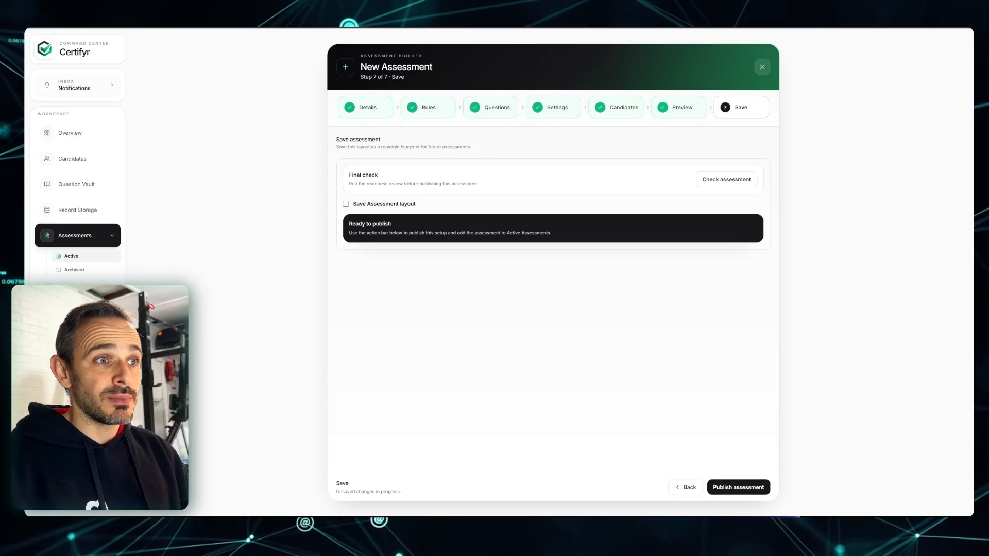
- Run the final readiness check and publish the assessment, and expand the Semester 1 Maths Exam card among the active assessments
click(728, 184)
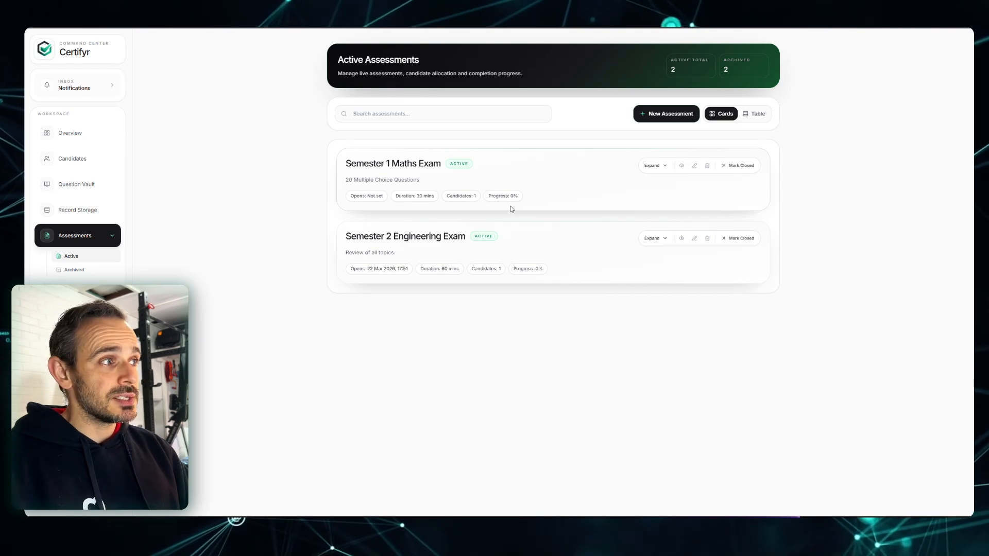
click(666, 172)
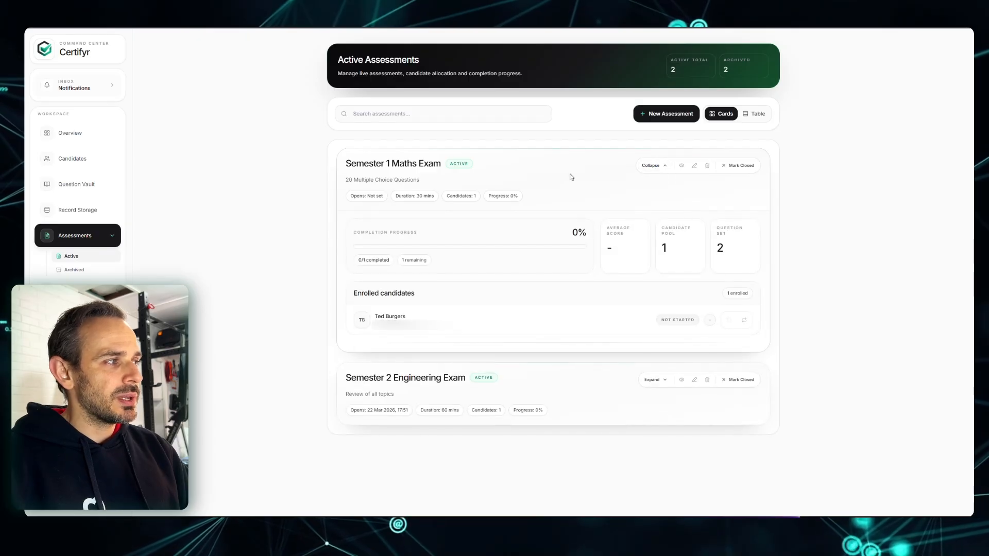